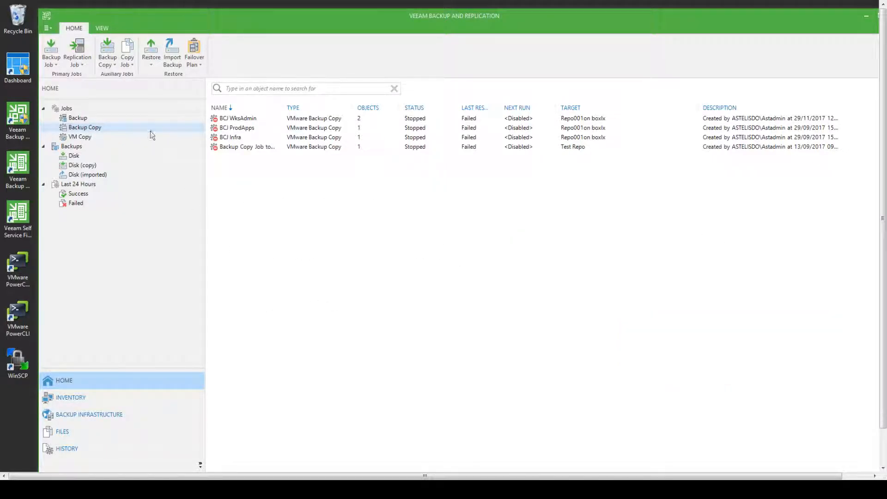
# - Start a new VMware vSphere backup copy job named BCJ demo1 that copies every 1 day starting at 01:00
pyautogui.click(108, 58)
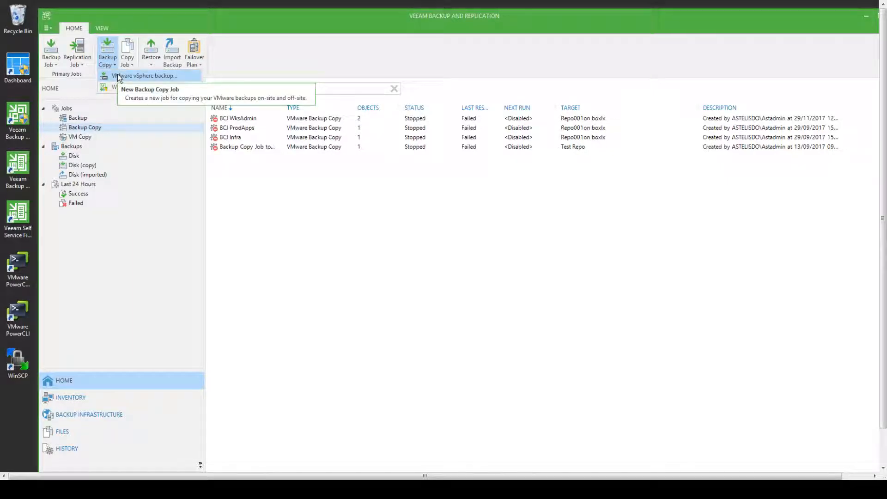
pyautogui.click(117, 75)
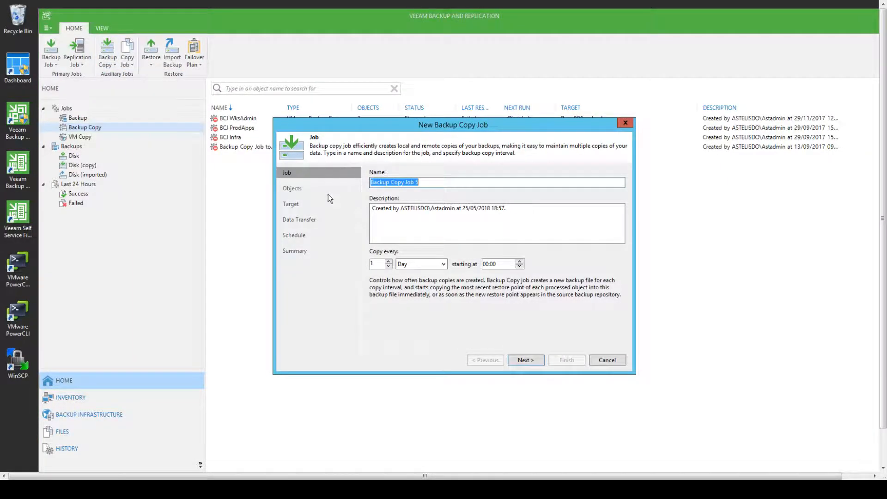
pyautogui.write('BC')
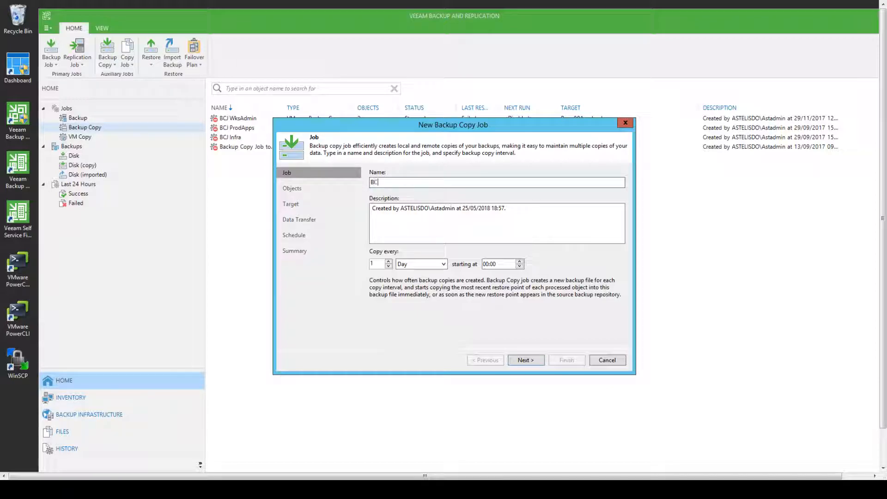
pyautogui.write('J demo1')
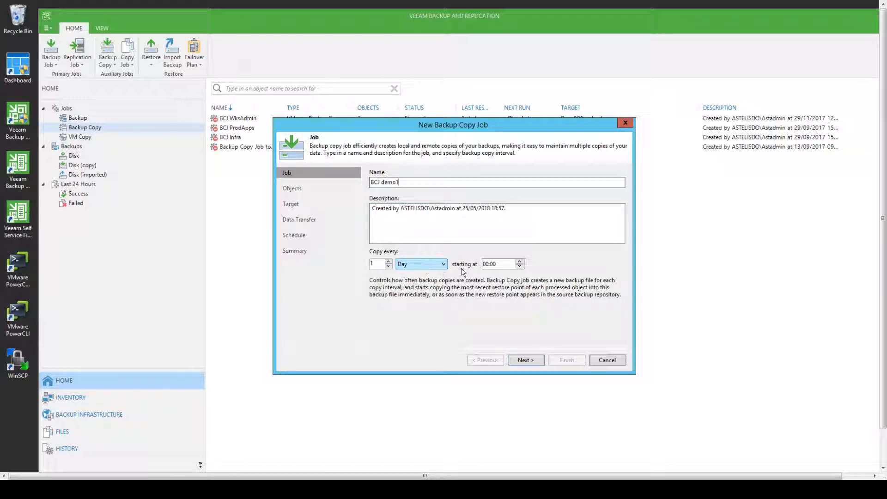
pyautogui.click(520, 262)
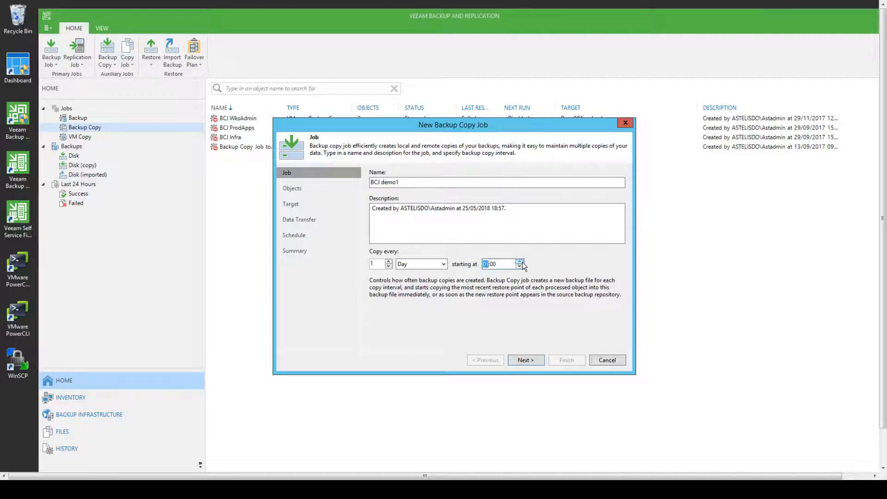
pyautogui.click(525, 361)
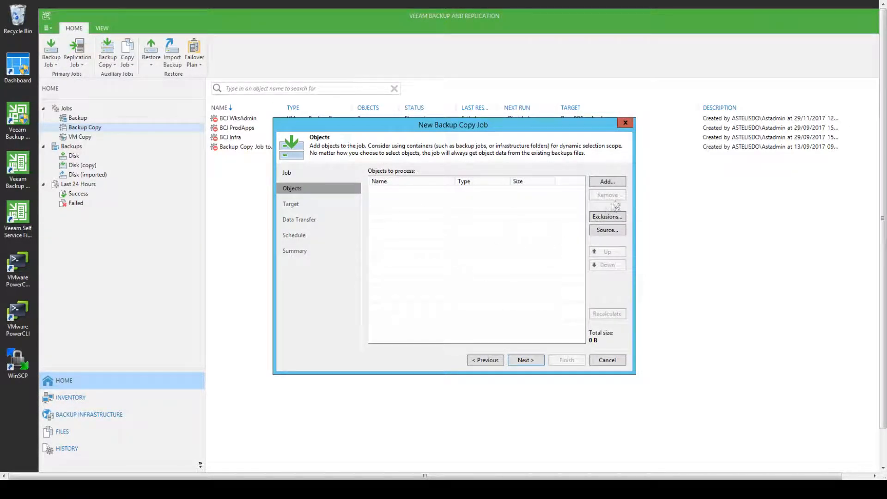
# - Add the existing backup job BJ Wks Admin as the object to process in the copy job
pyautogui.click(609, 184)
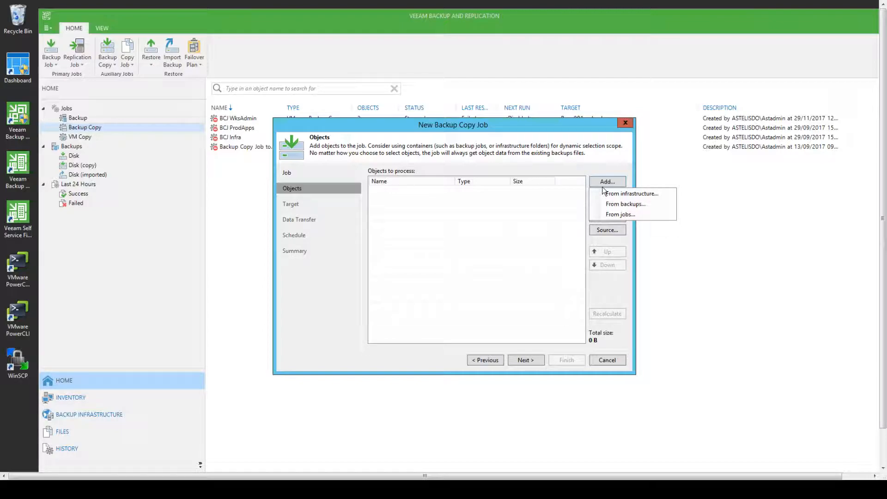
pyautogui.click(613, 215)
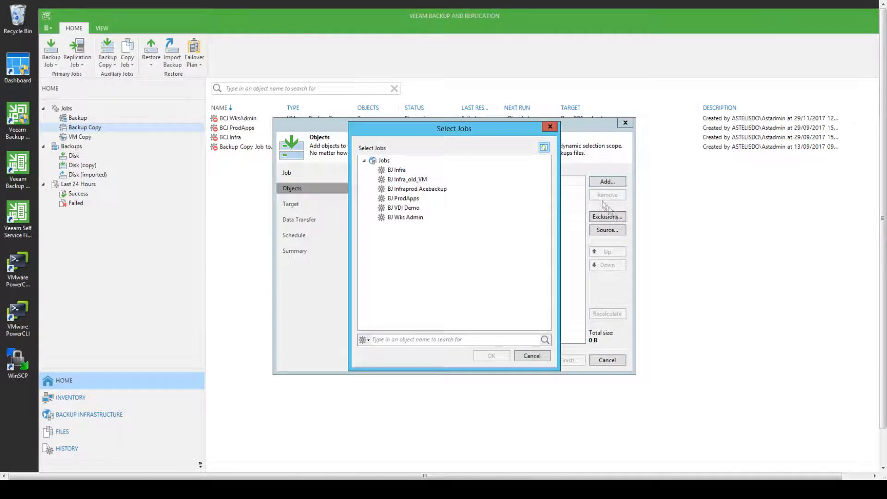
pyautogui.click(397, 218)
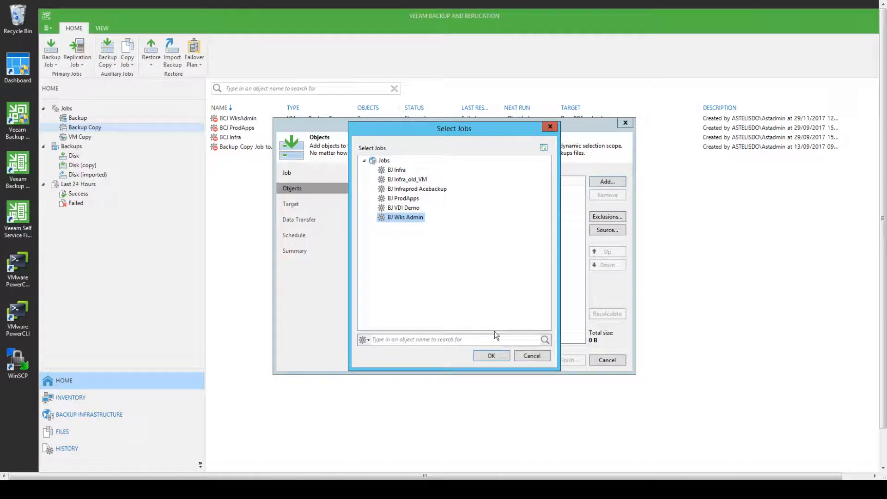
pyautogui.click(491, 355)
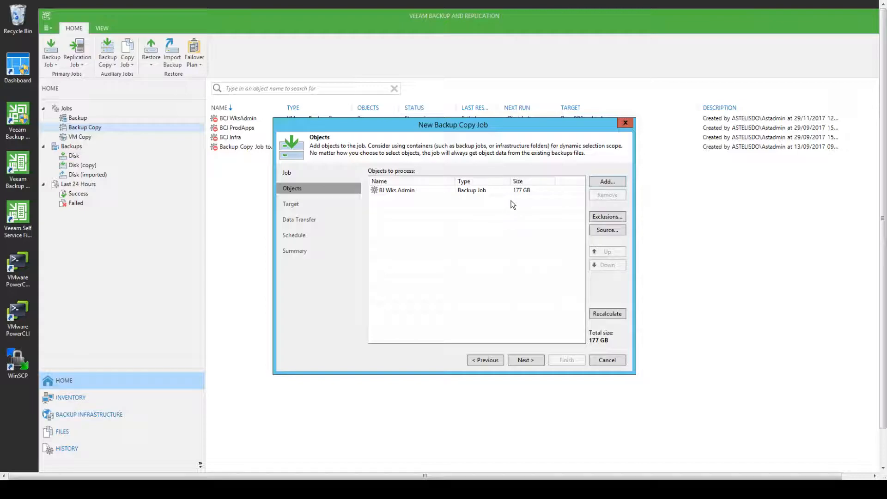
# - Exclude the virtual machine W10Admin, found under Admin win on host boxesx1l.astelis.net with the full hierarchy shown, and accept the objects
pyautogui.click(615, 217)
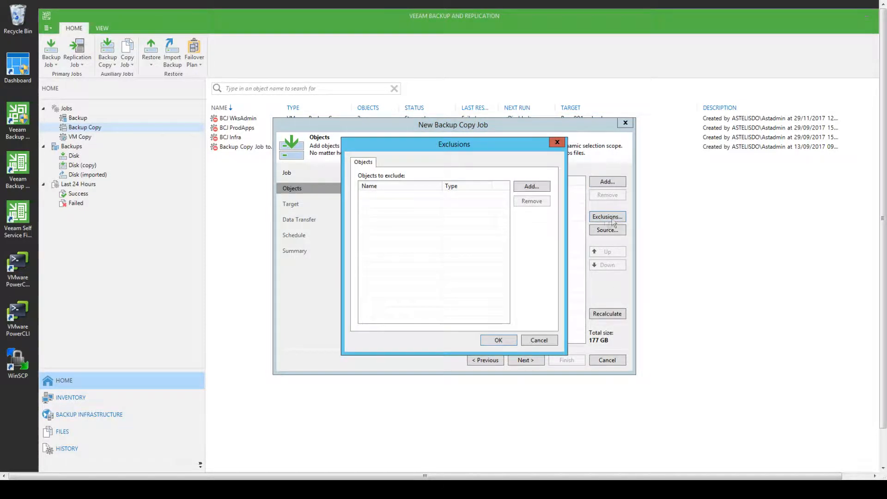
pyautogui.click(531, 186)
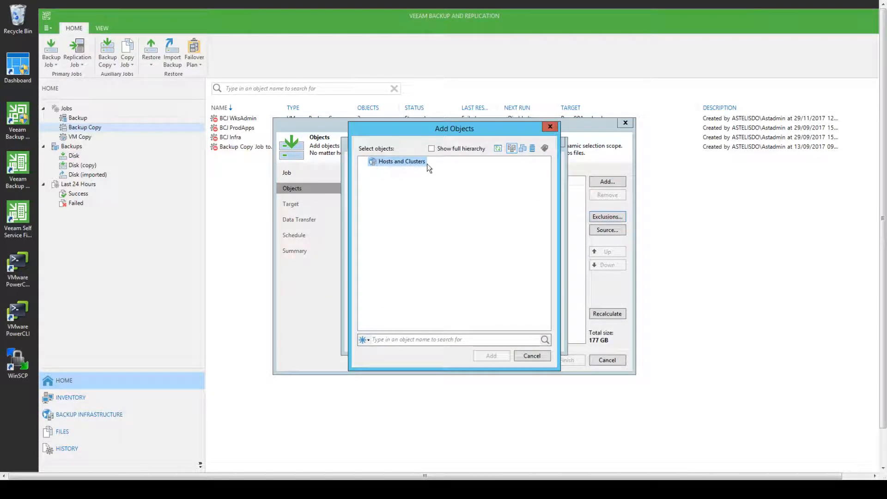
pyautogui.click(372, 180)
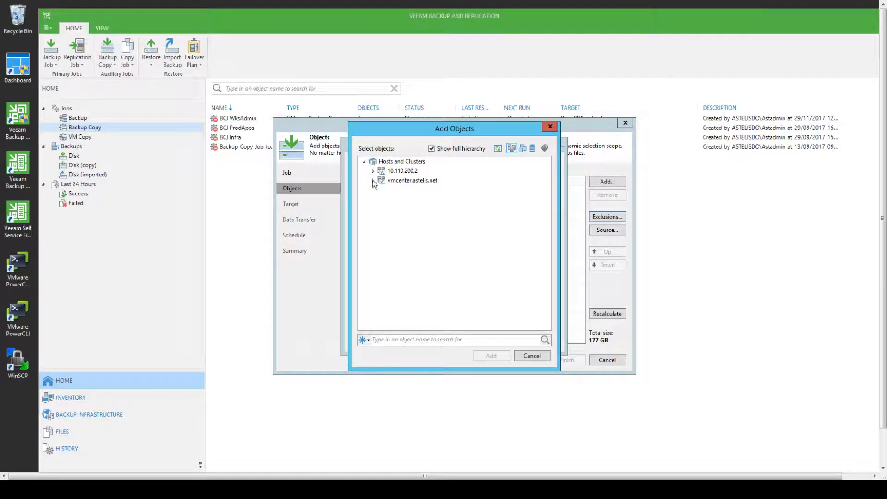
pyautogui.click(382, 190)
pyautogui.click(390, 199)
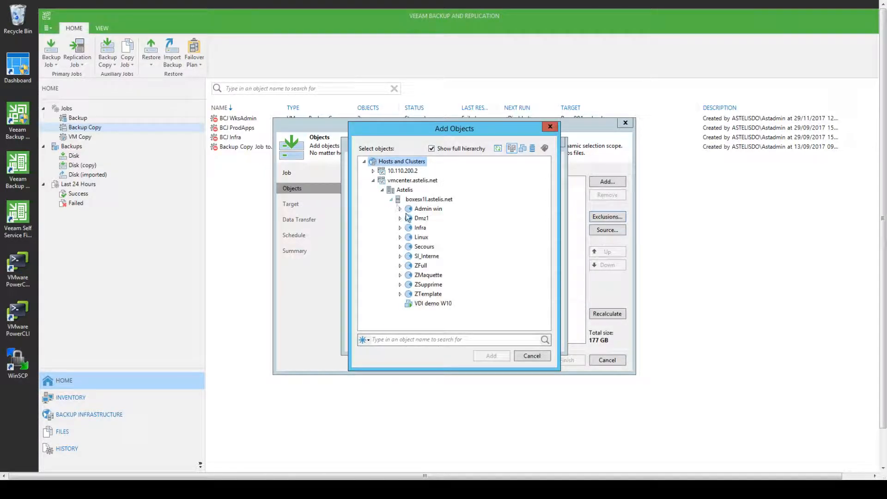
pyautogui.click(400, 209)
pyautogui.click(444, 228)
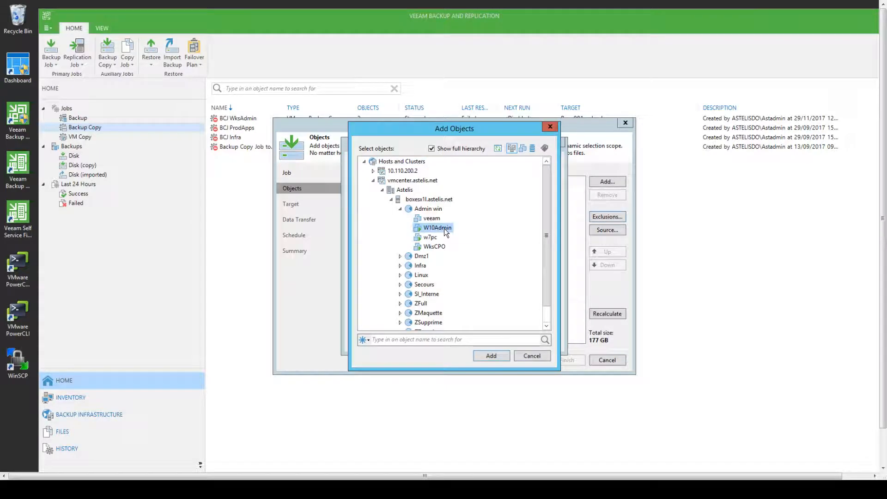
pyautogui.click(499, 359)
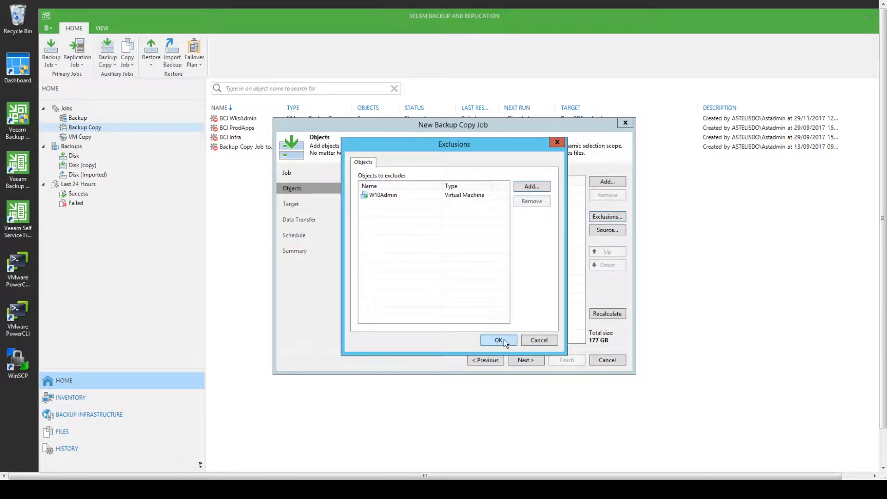
pyautogui.click(504, 341)
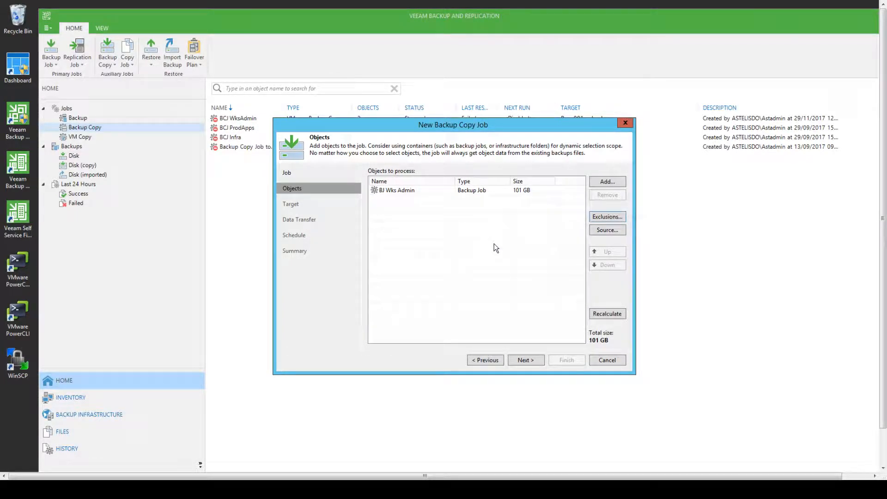
pyautogui.click(535, 360)
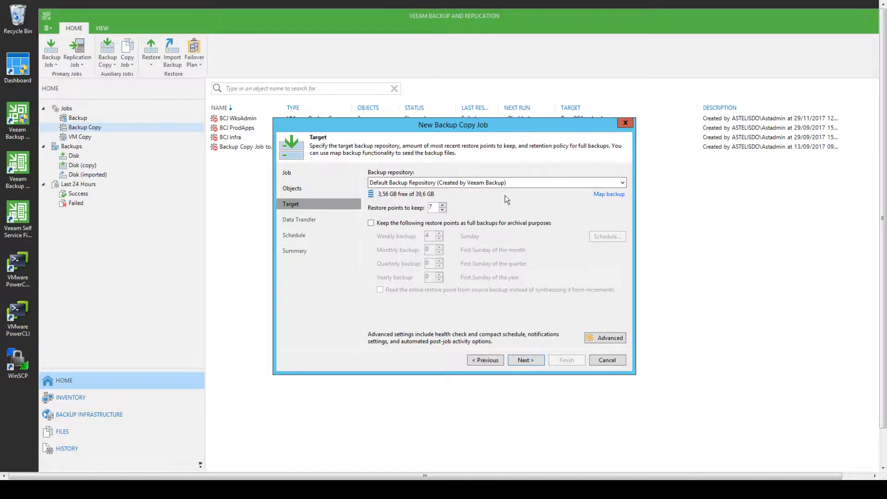
# - Choose Test Repo (Cloud repository) as the target backup repository and adjust the number of restore points to keep
pyautogui.click(491, 183)
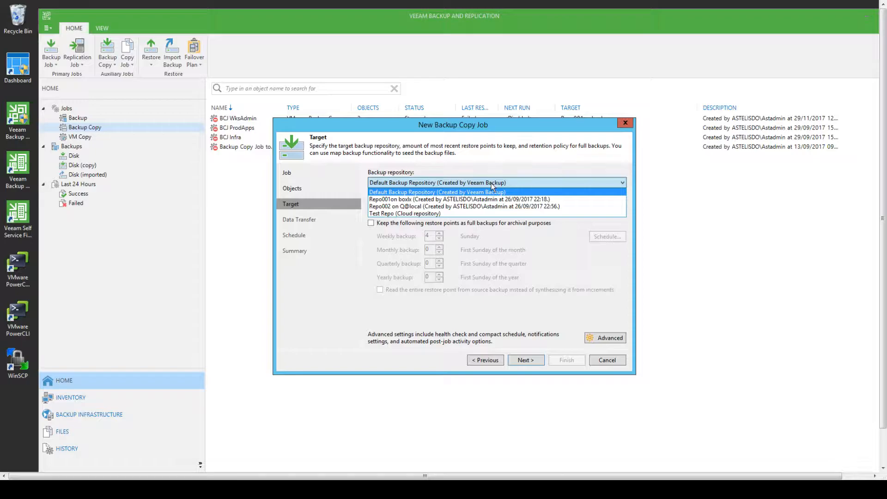
pyautogui.click(451, 215)
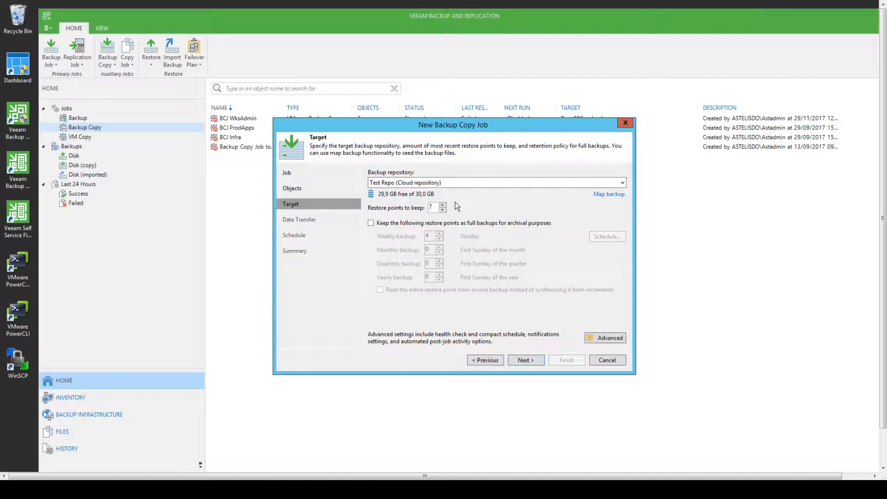
pyautogui.click(446, 209)
pyautogui.click(446, 209)
pyautogui.click(446, 210)
pyautogui.click(530, 360)
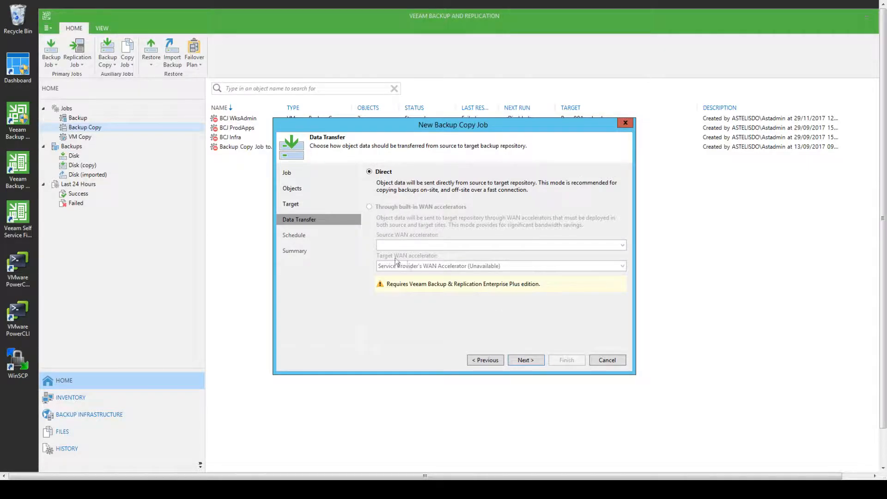
# - Keep direct data transfer and apply a schedule that disables transfers Monday through Friday from 06:00 to 18:59
pyautogui.click(527, 361)
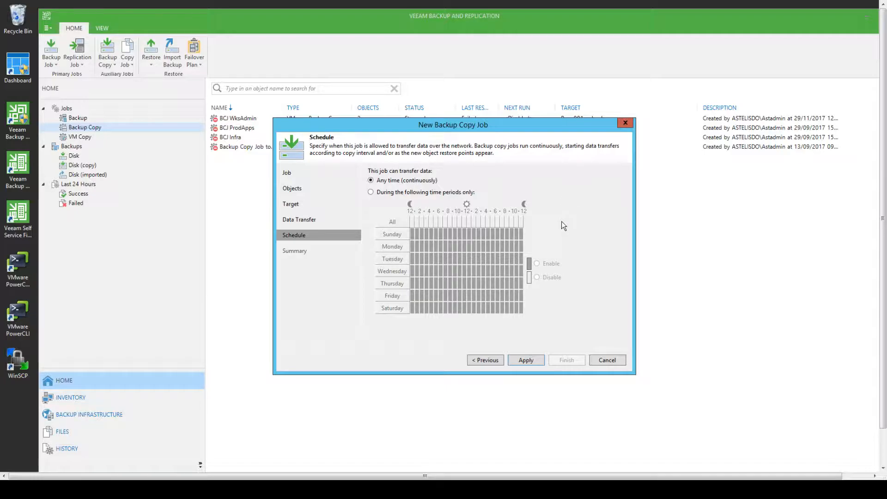
pyautogui.click(371, 193)
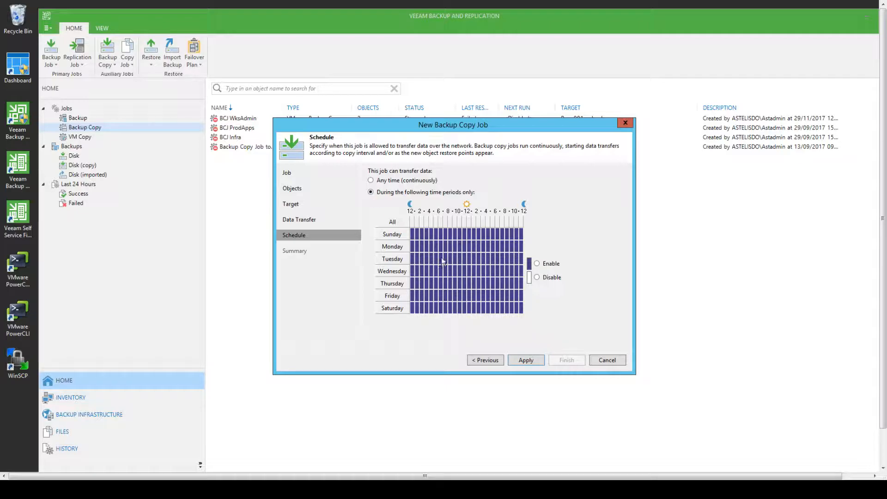
pyautogui.moveTo(442, 247); pyautogui.dragTo(500, 294)
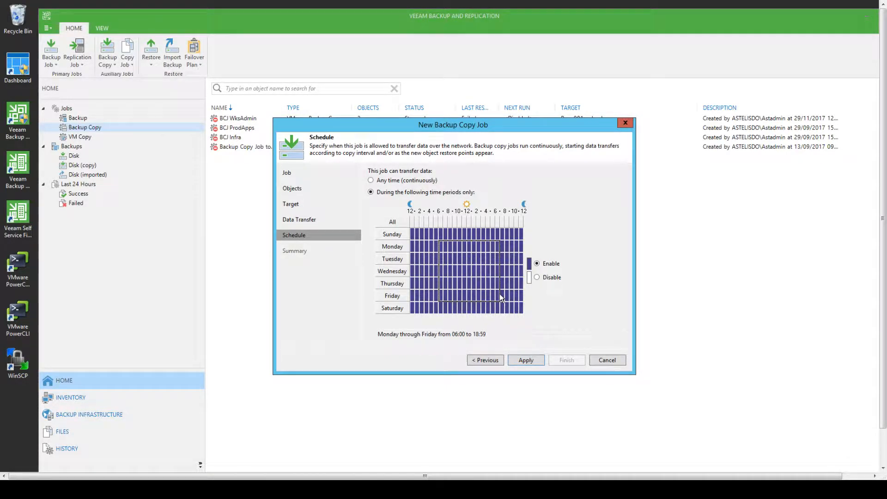
pyautogui.click(537, 277)
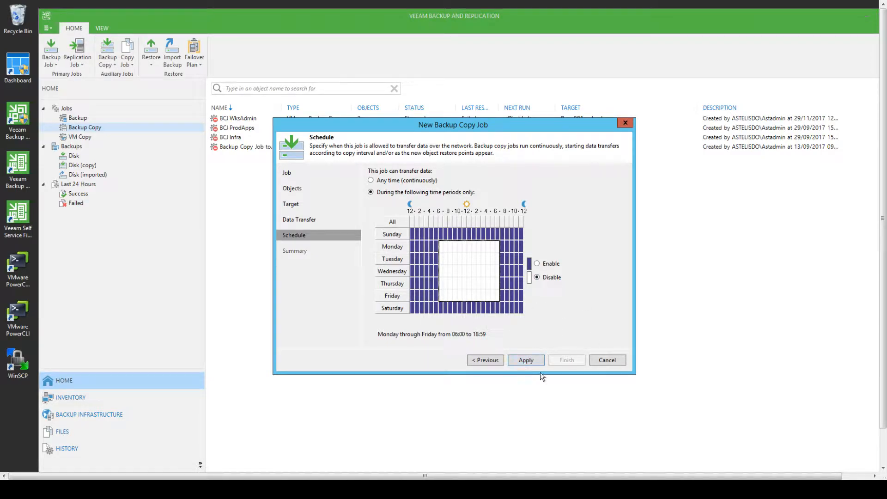
pyautogui.click(526, 360)
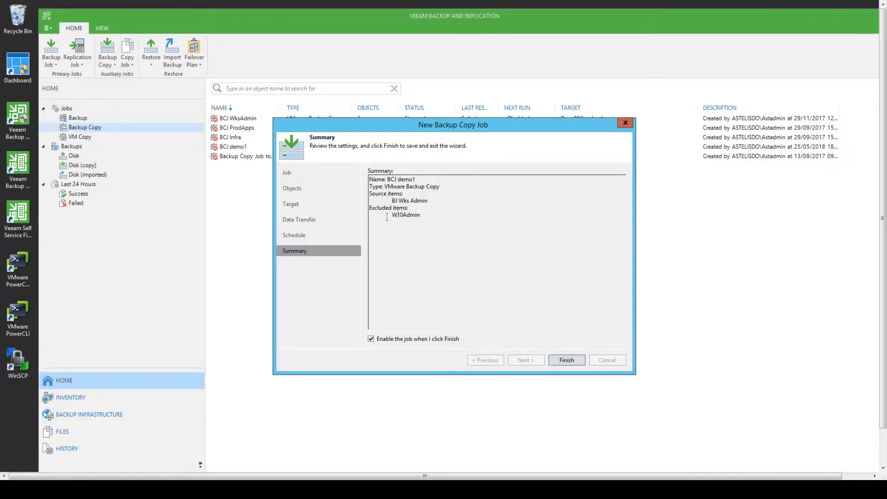
# - Choose not to enable the job on completion and finish the backup copy job wizard
pyautogui.click(371, 339)
pyautogui.click(565, 361)
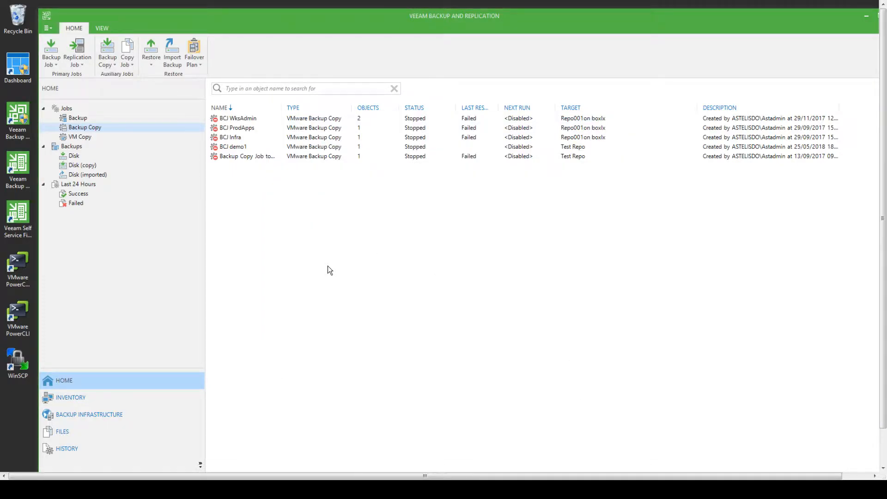